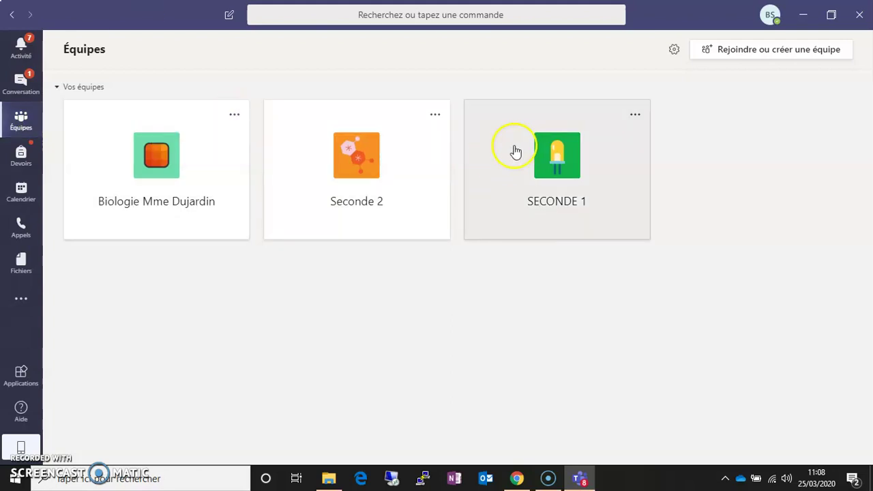
Open the Biologie team and view its CLASSE SNT channel
left_click(153, 174)
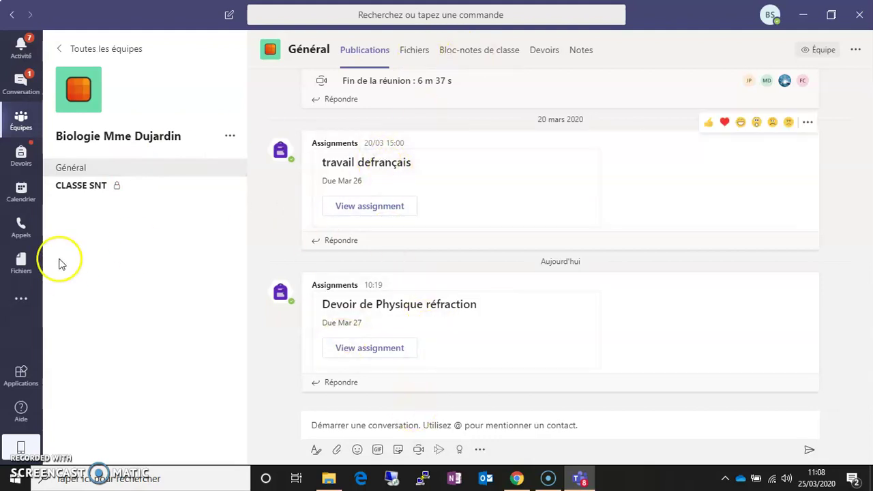
left_click(80, 191)
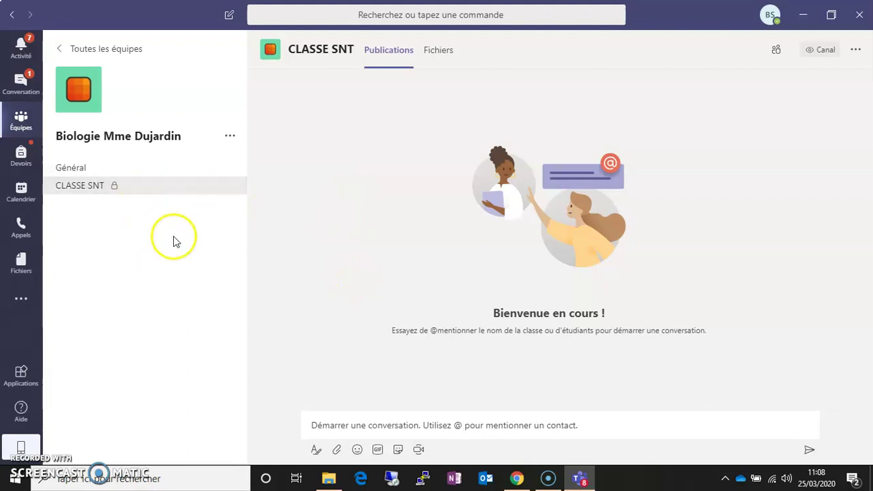
Open the Supports de cours folder in the files of the Général channel
left_click(99, 170)
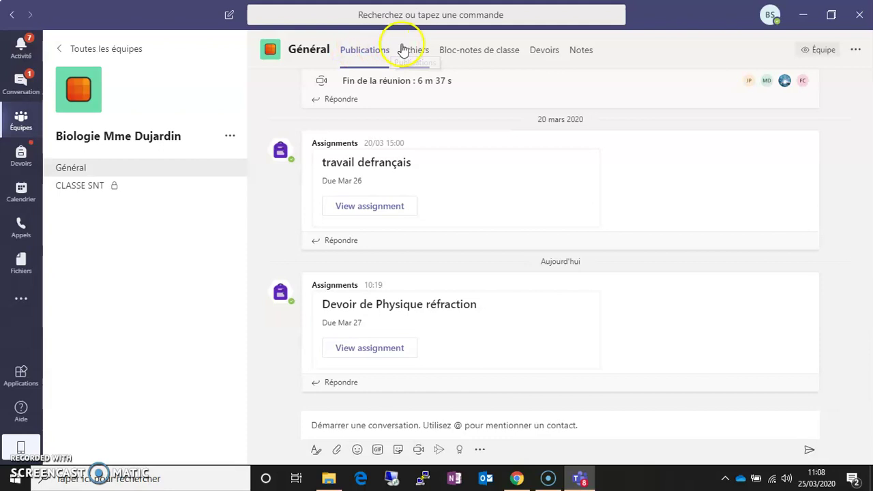
left_click(412, 50)
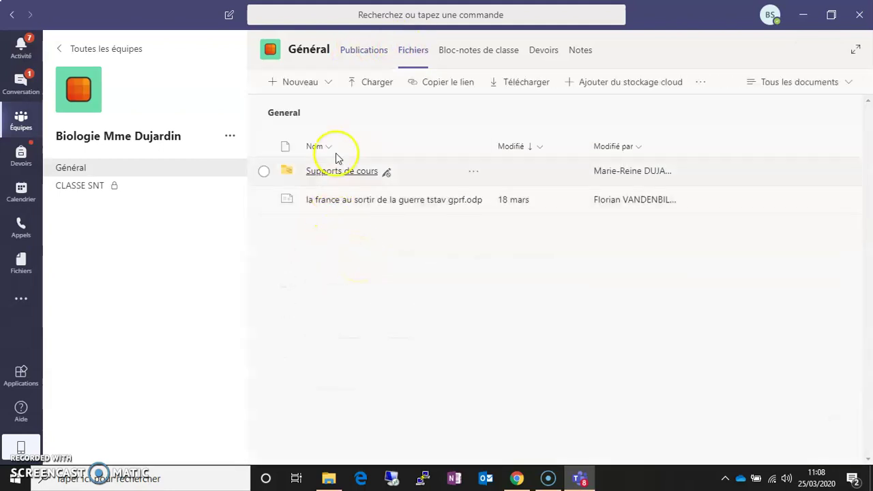
left_click(337, 172)
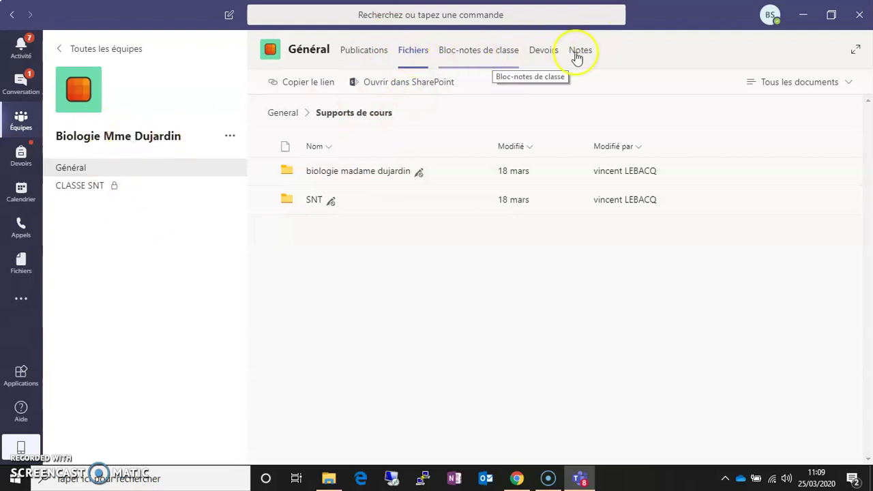
Open the assignment "Devoir de Physique réfraction" from the Général channel's assignments, along with its attached exercise document
left_click(552, 57)
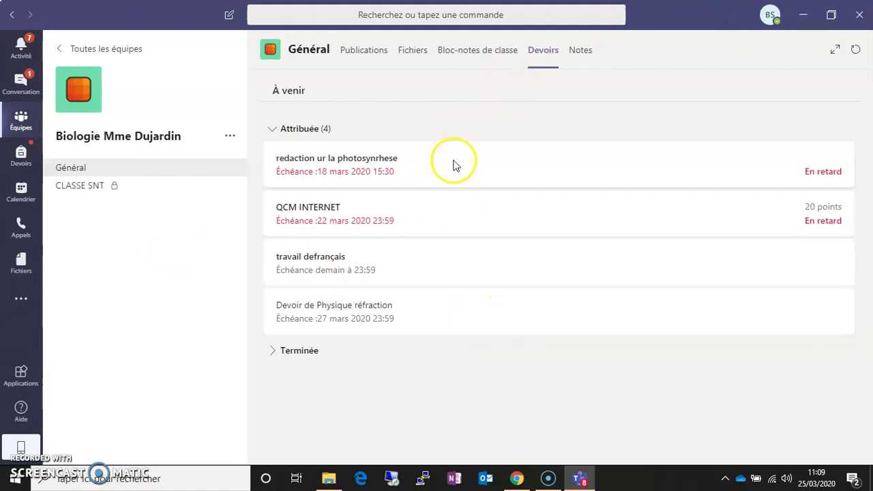
left_click(326, 309)
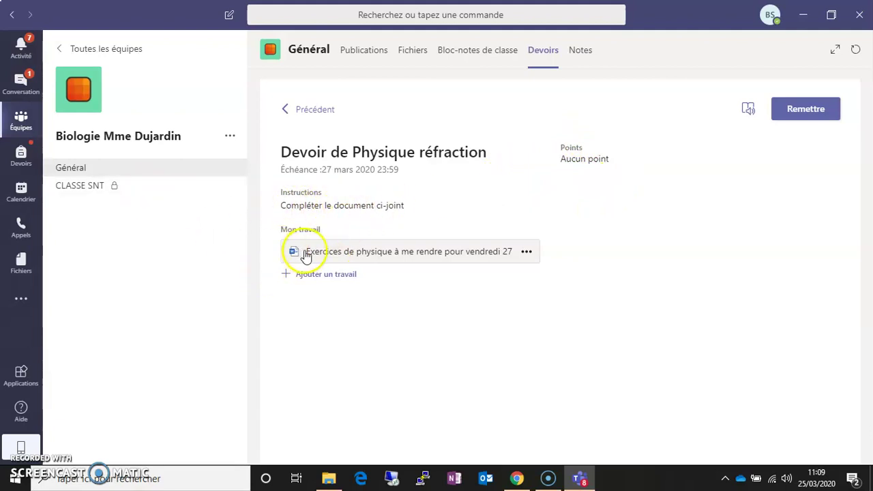
left_click(367, 263)
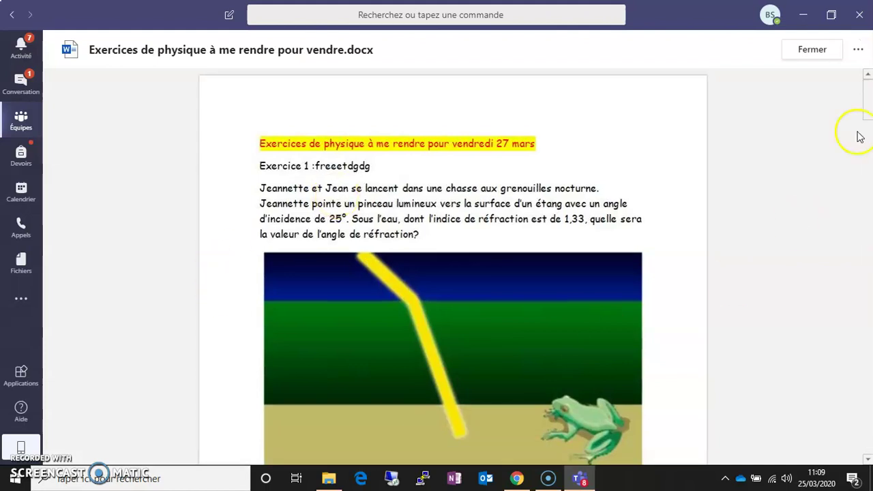
Read through the exercises in the attached physics document
scroll(556, 188, "down", 5)
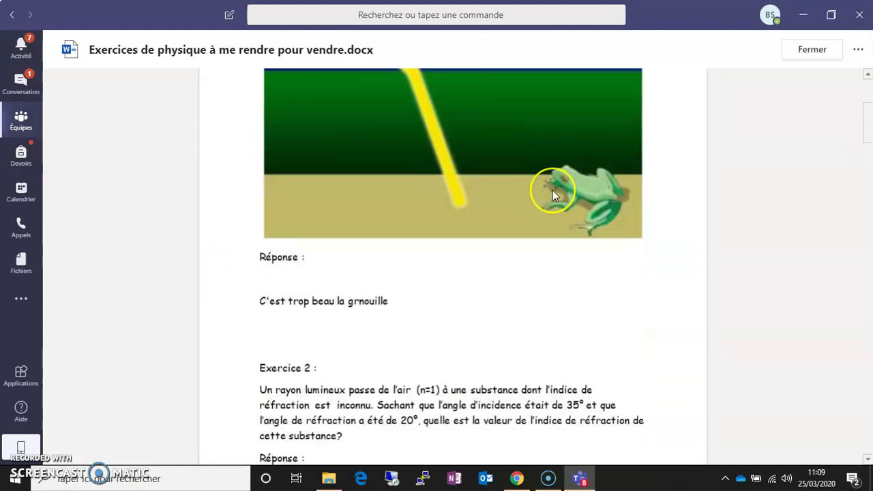
scroll(553, 190, "down", 7)
scroll(553, 194, "down", 5)
scroll(554, 194, "up", 12)
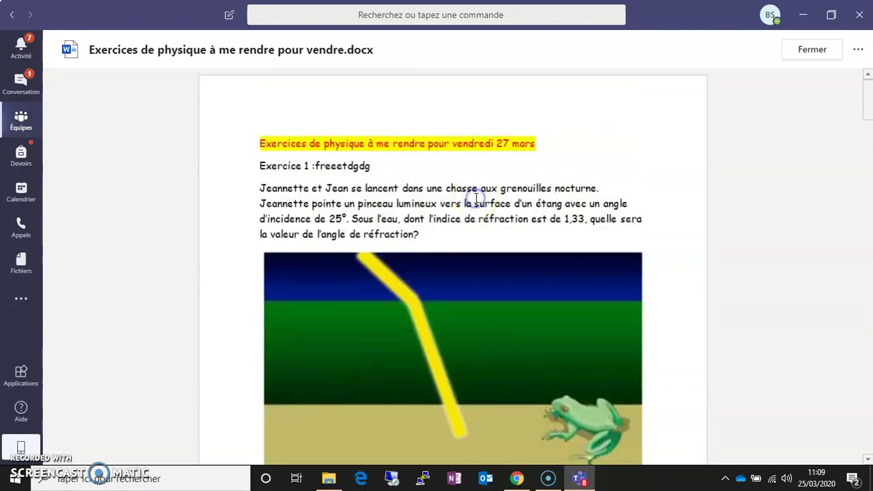
left_click(447, 234)
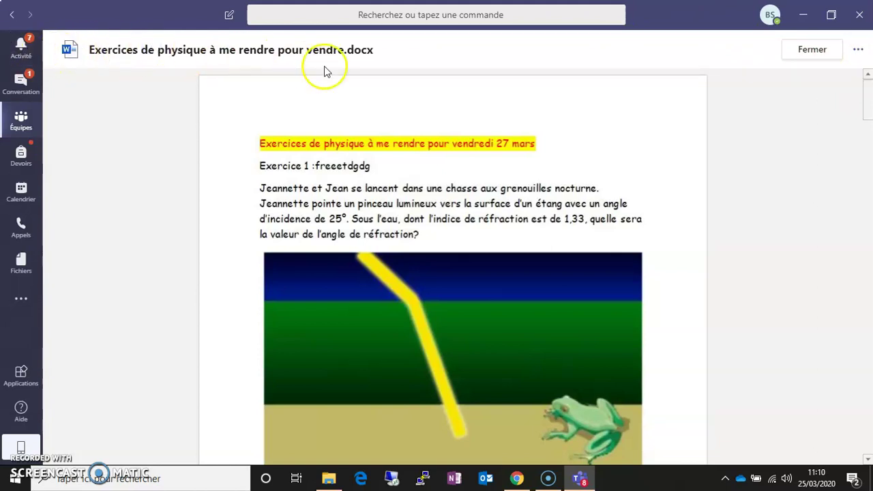
Open the physics exercise document in the browser version of Word for editing
left_click(859, 50)
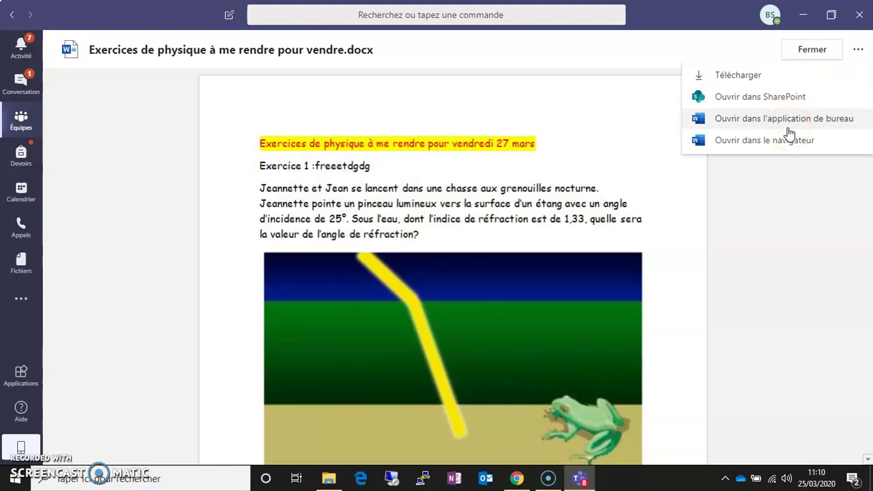
left_click(755, 146)
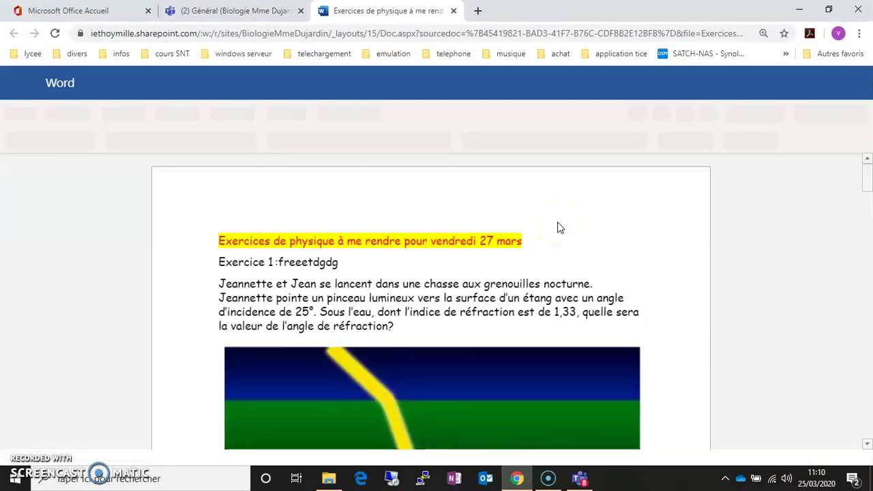
Choose standard red as the font colour and write "Je modifie ma reponse" as the answer to question 2 of exercise 4
scroll(379, 261, "down", 10)
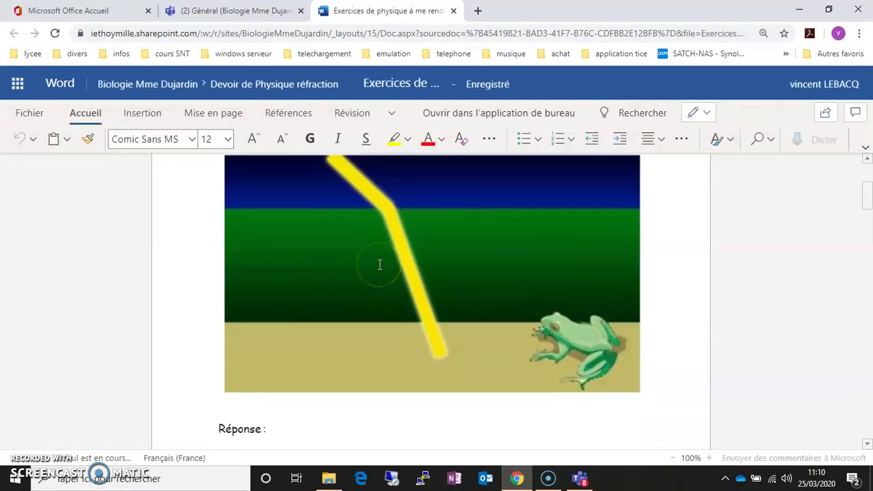
scroll(379, 265, "down", 8)
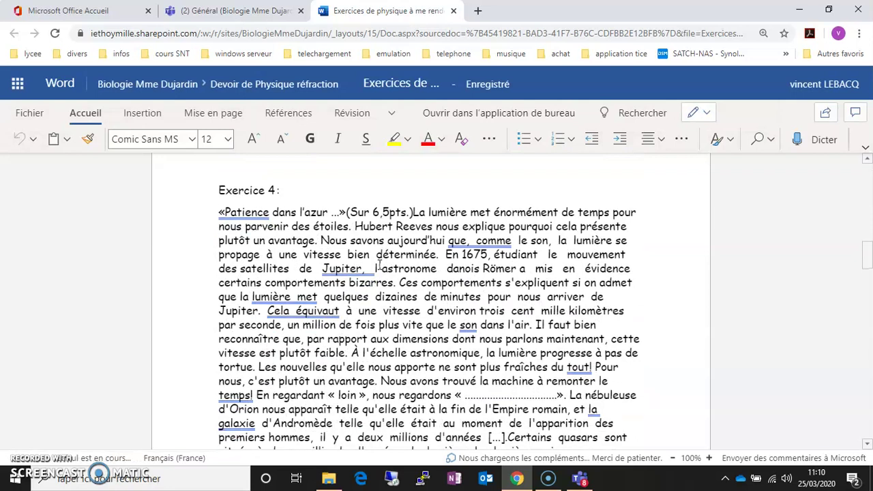
left_click(407, 208)
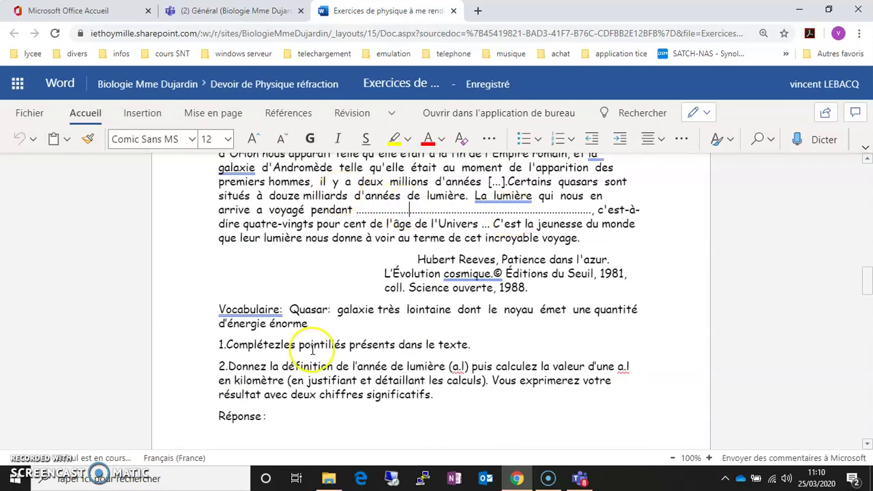
scroll(309, 350, "down", 5)
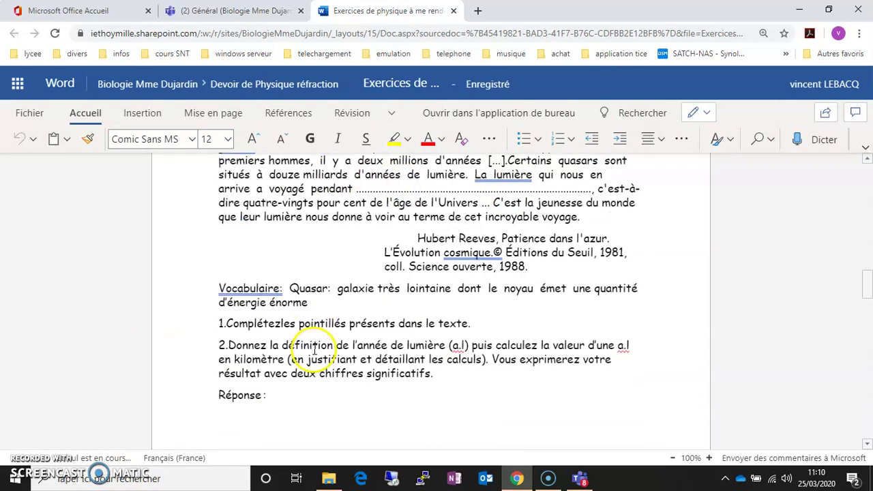
left_click(443, 139)
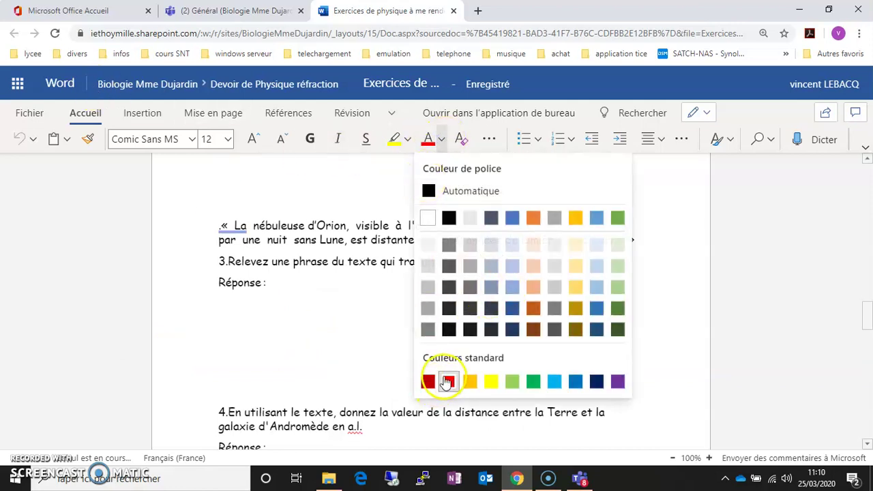
left_click(445, 384)
scroll(260, 167, "down", 5)
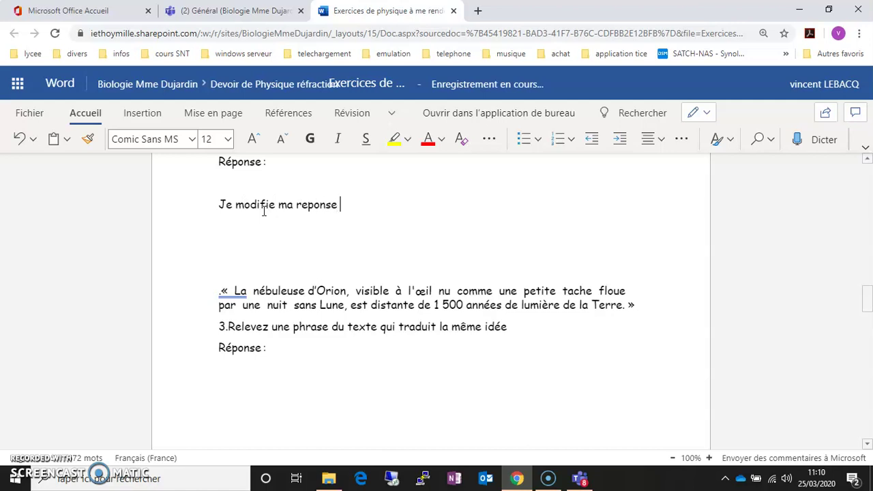
Colour the line "Je modifie ma reponse" red and look at the available insertion options
triple_click(327, 208)
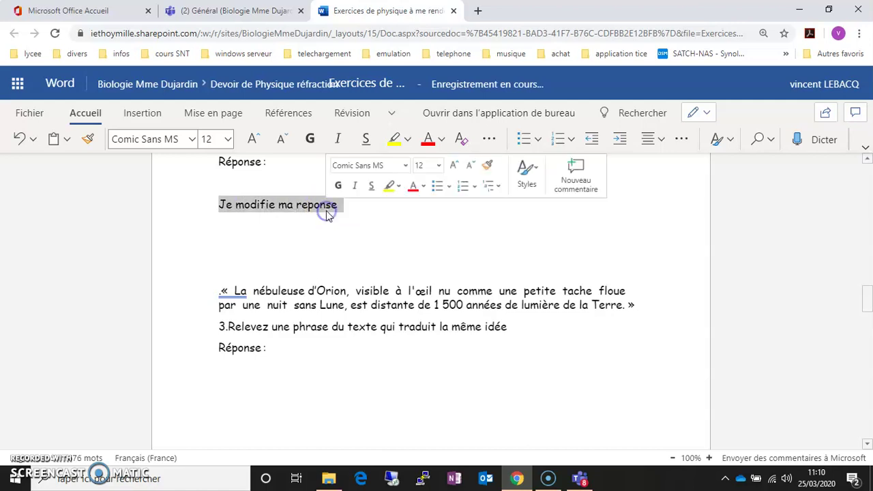
left_click(428, 139)
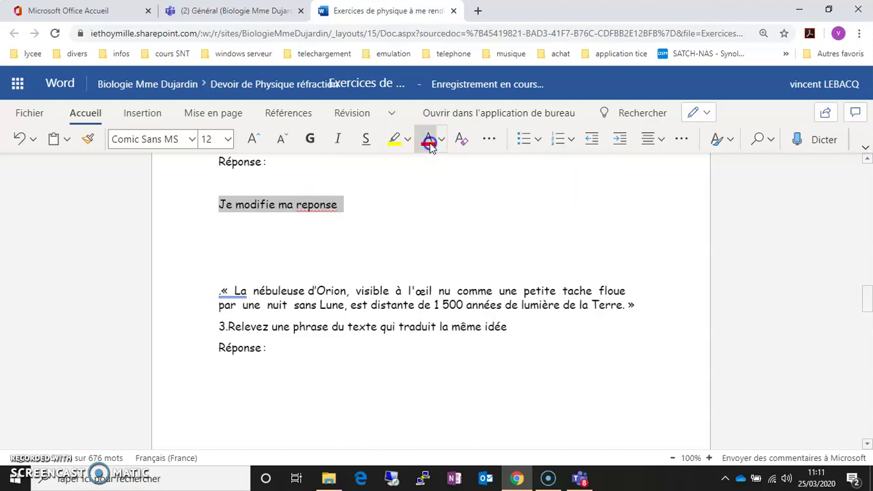
left_click(391, 240)
left_click(142, 112)
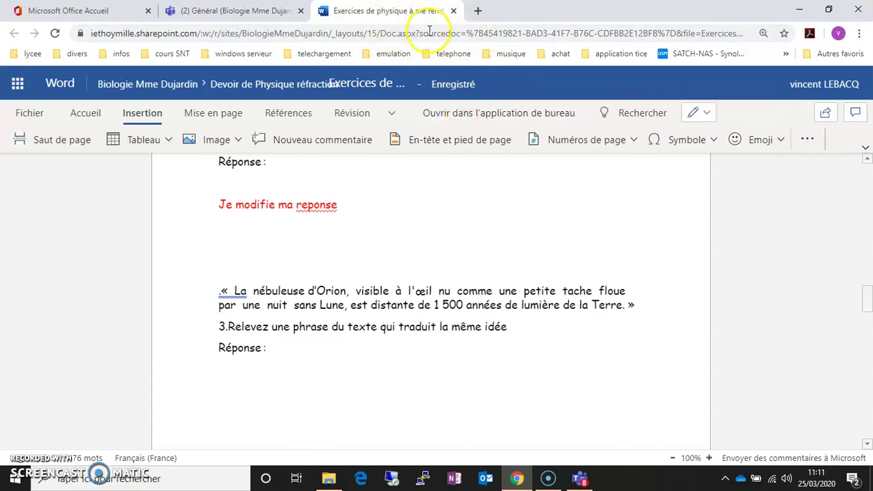
Close the document in the browser, switch back to the Teams desktop app and look for the edited answer in the preview
left_click(454, 11)
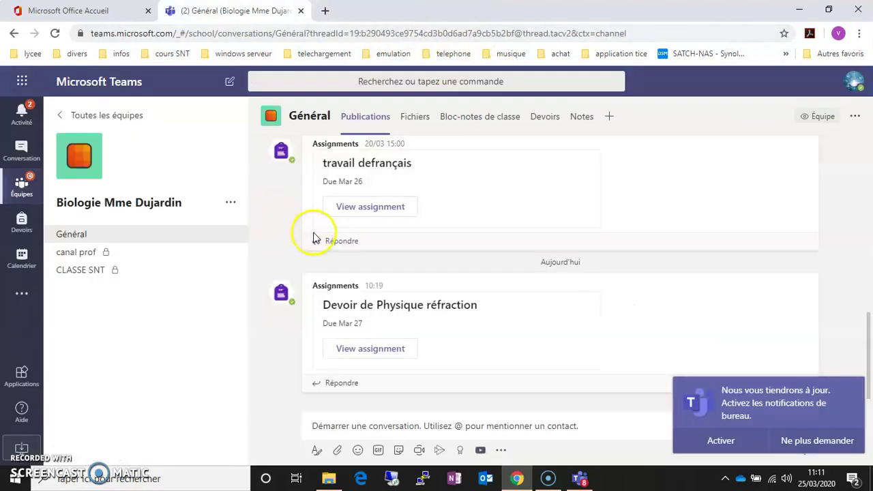
left_click(579, 478)
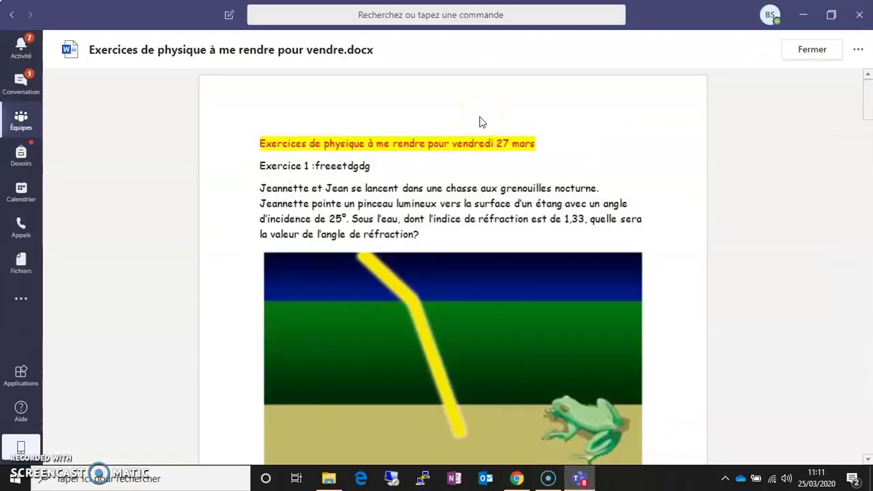
scroll(413, 274, "down", 8)
scroll(373, 261, "down", 12)
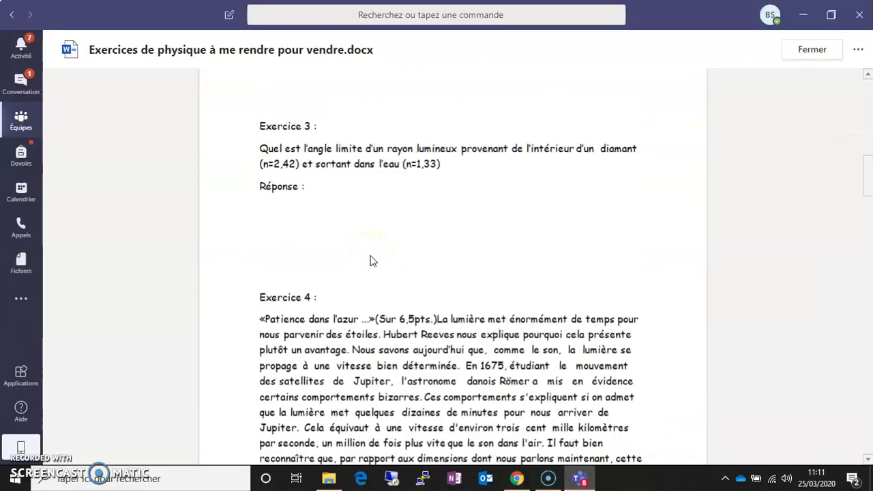
scroll(373, 262, "down", 10)
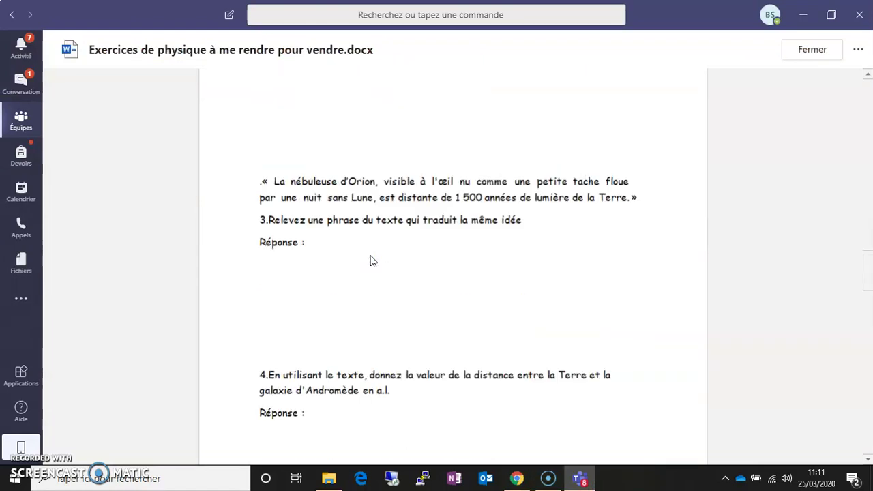
Reload the exercise document from the assignment, check the answer under question 2 of exercise 4, and close the preview
left_click(807, 55)
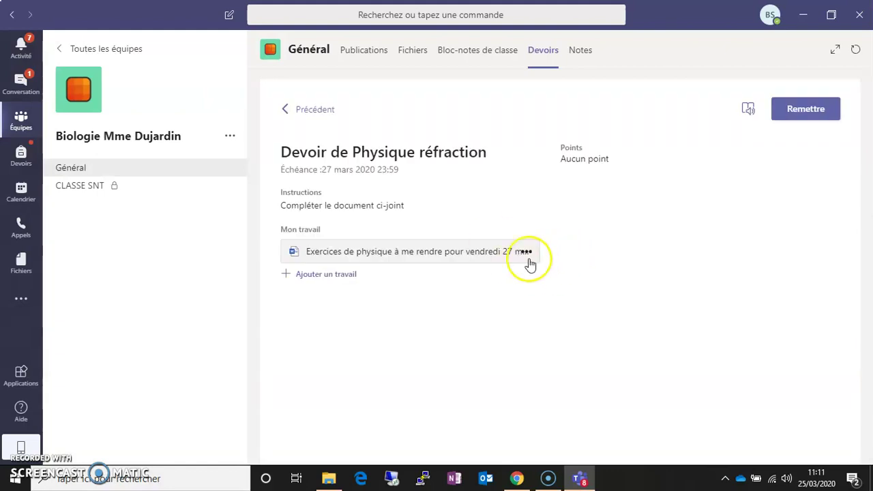
left_click(440, 260)
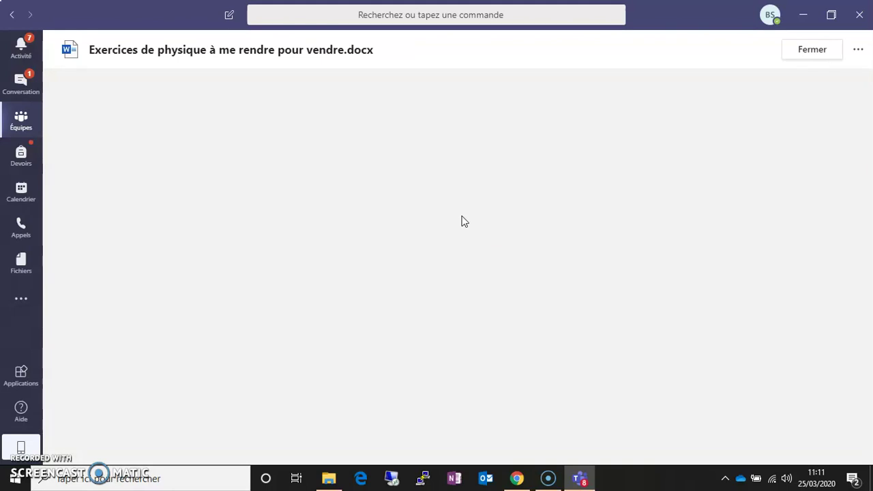
scroll(462, 221, "down", 9)
scroll(462, 221, "down", 12)
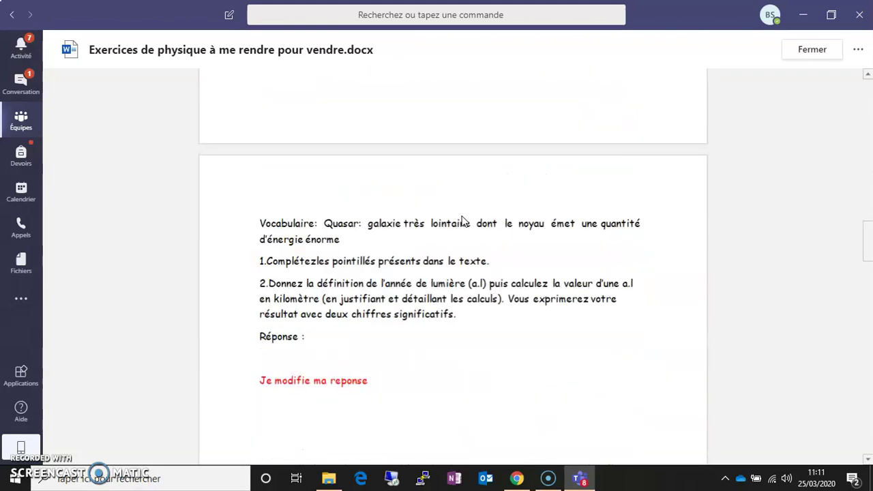
scroll(462, 221, "down", 3)
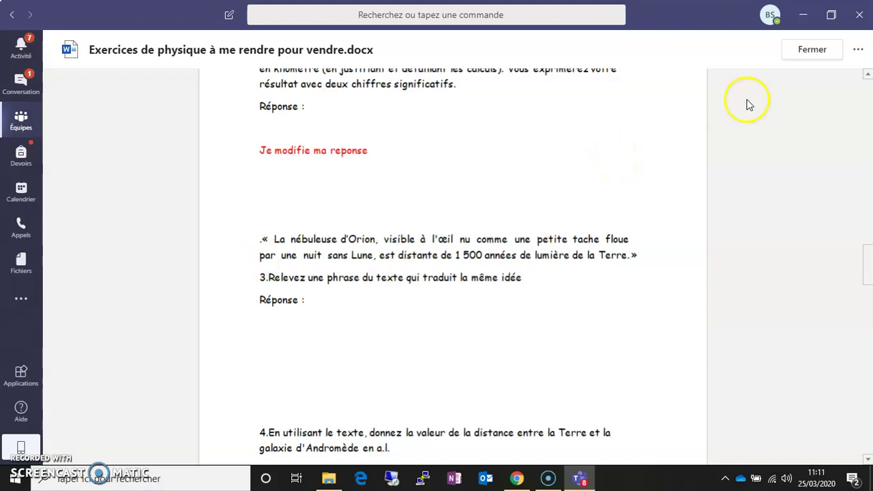
scroll(282, 195, "up", 8)
scroll(283, 195, "up", 10)
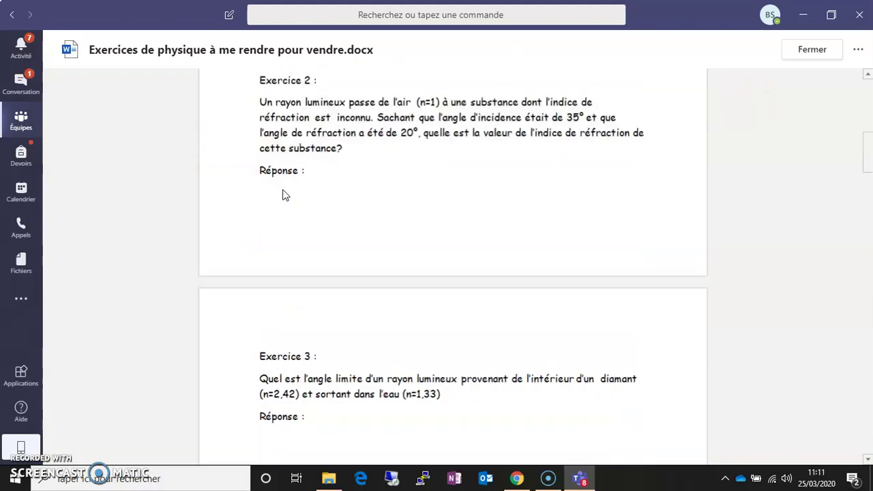
left_click(812, 50)
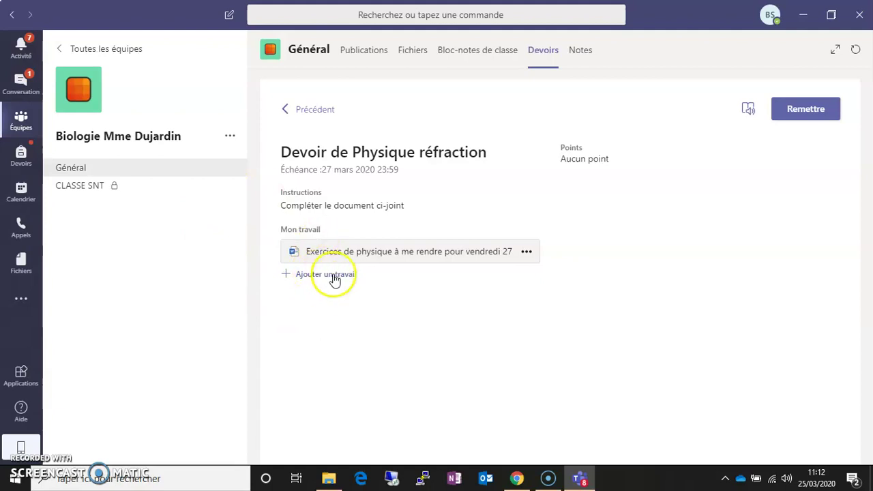
Add a new Word document named "mon travail" to the student's work on the physics assignment and hand the assignment in
left_click(330, 277)
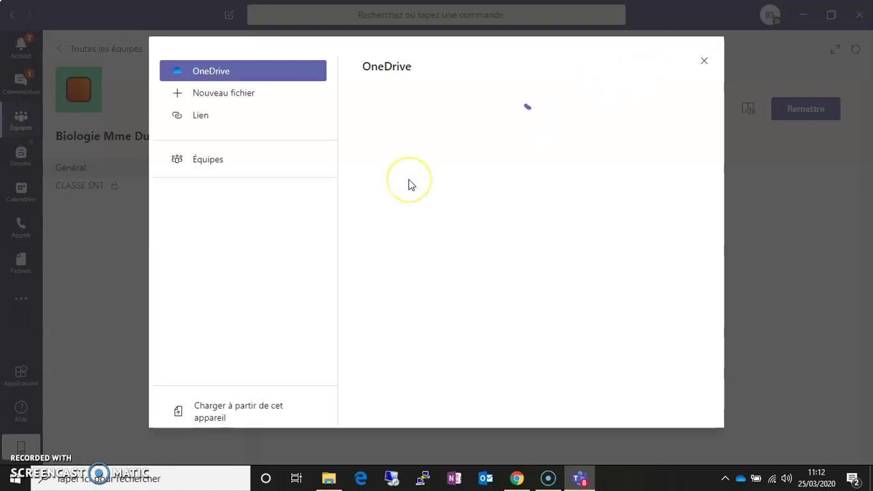
left_click(228, 105)
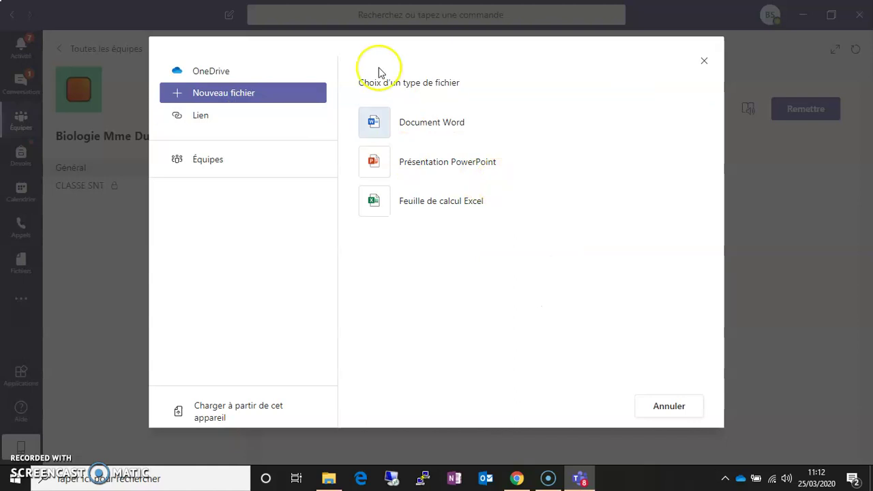
left_click(420, 125)
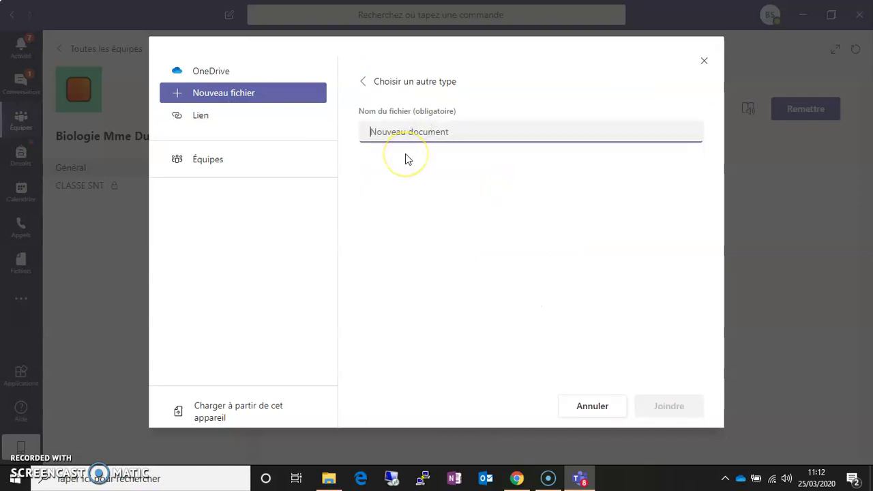
type("mon travail")
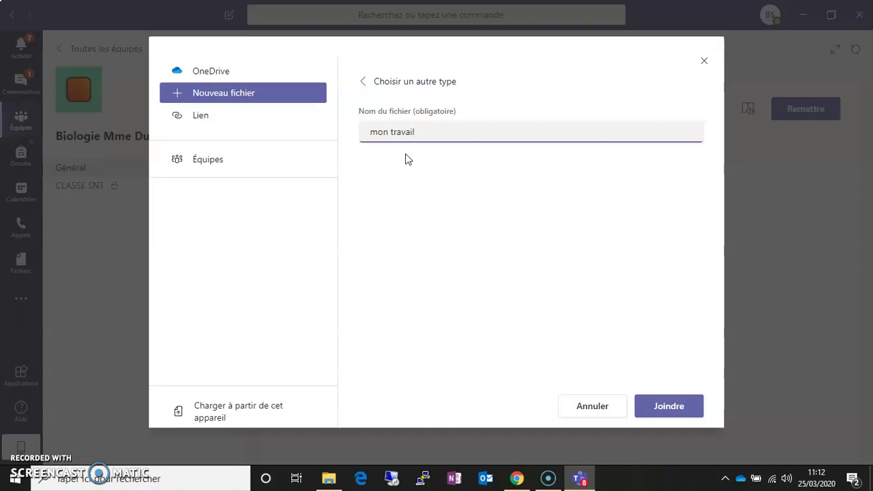
left_click(668, 406)
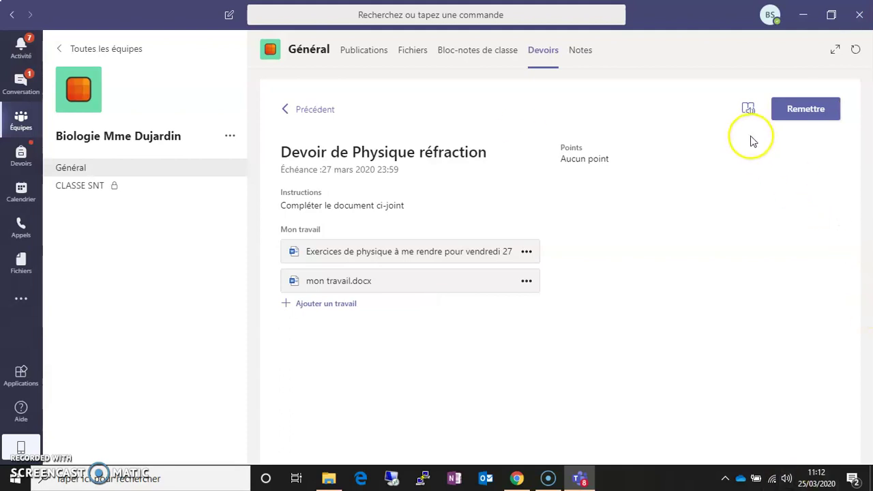
left_click(792, 115)
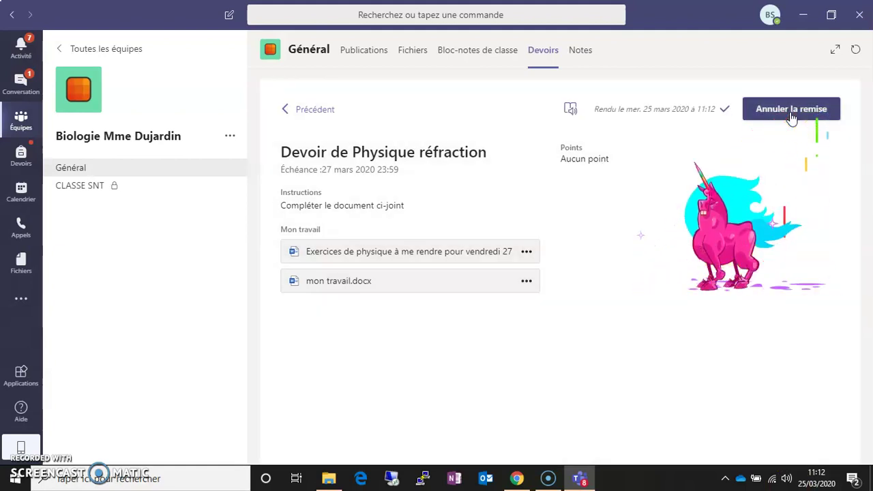
left_click(769, 115)
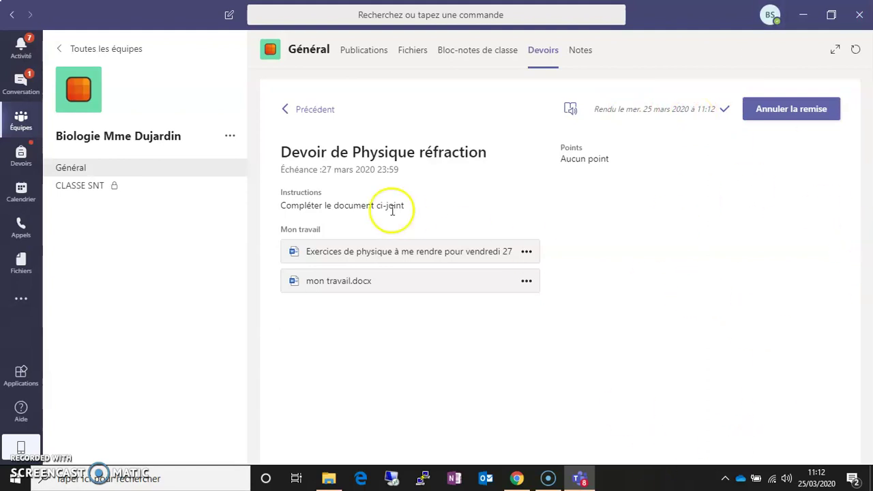
Switch to the teacher's Teams in the browser and open "Devoir de Physique réfraction" from the team's assignments
left_click(581, 478)
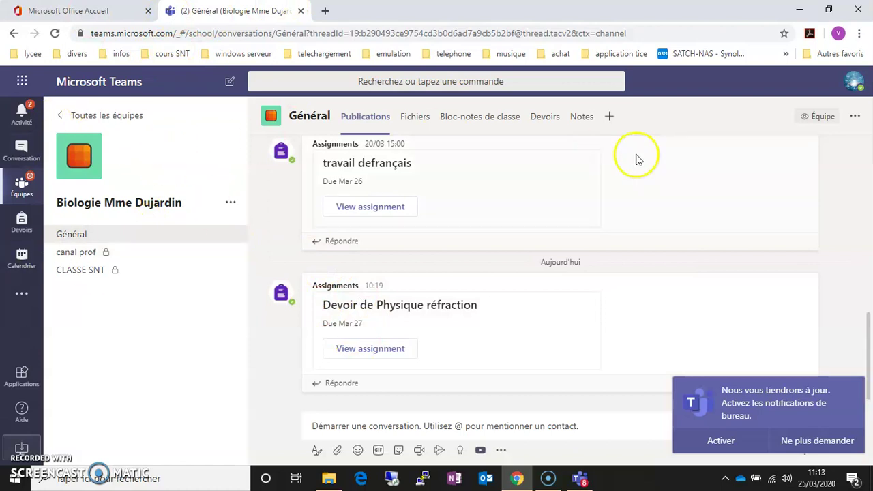
left_click(548, 116)
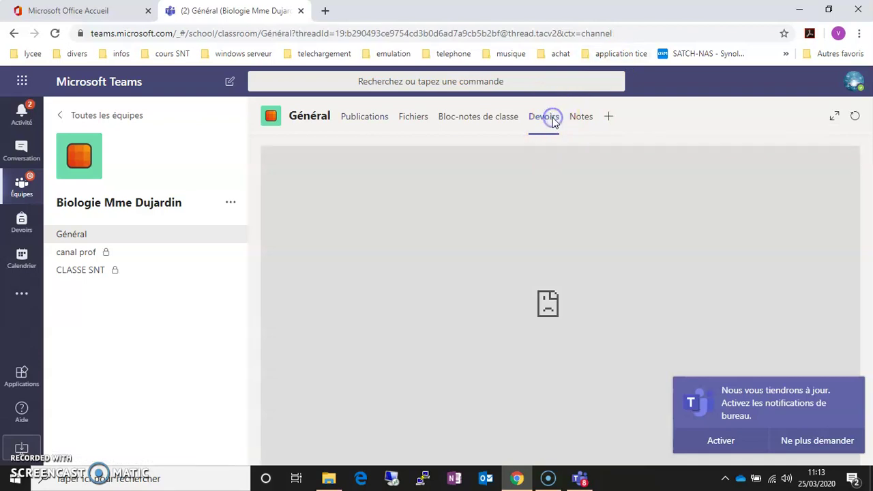
key("F5")
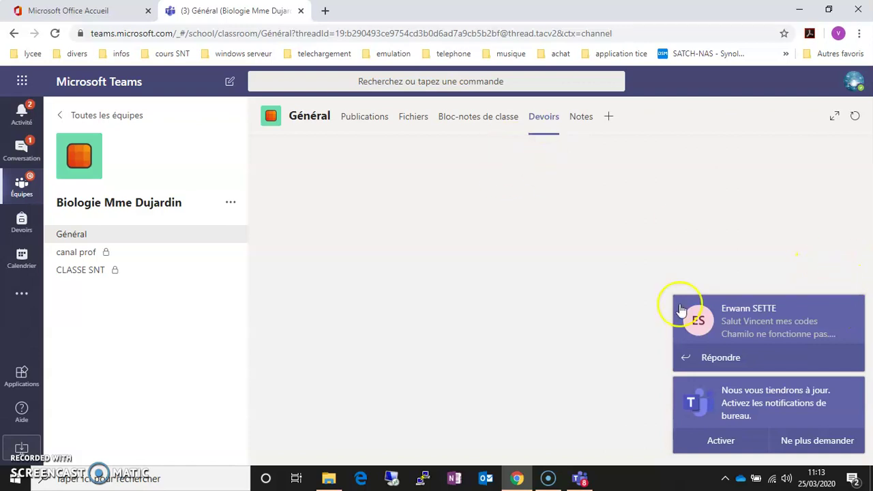
left_click(531, 119)
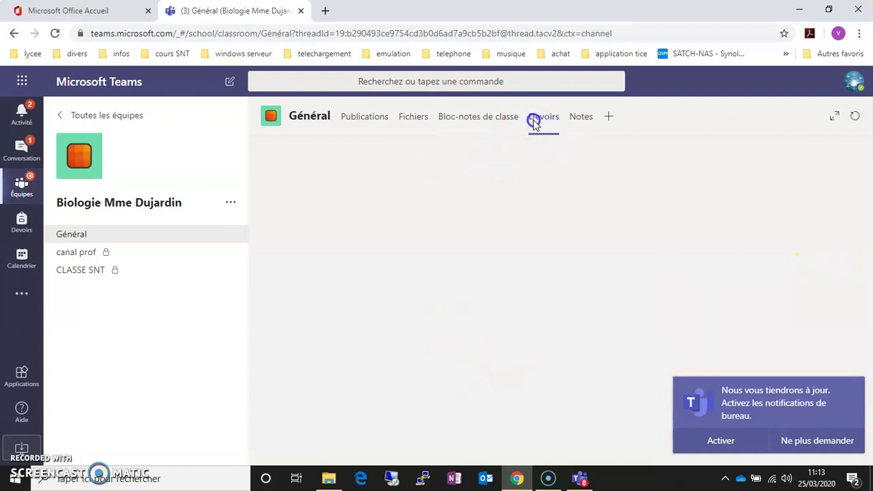
left_click(538, 118)
left_click(581, 120)
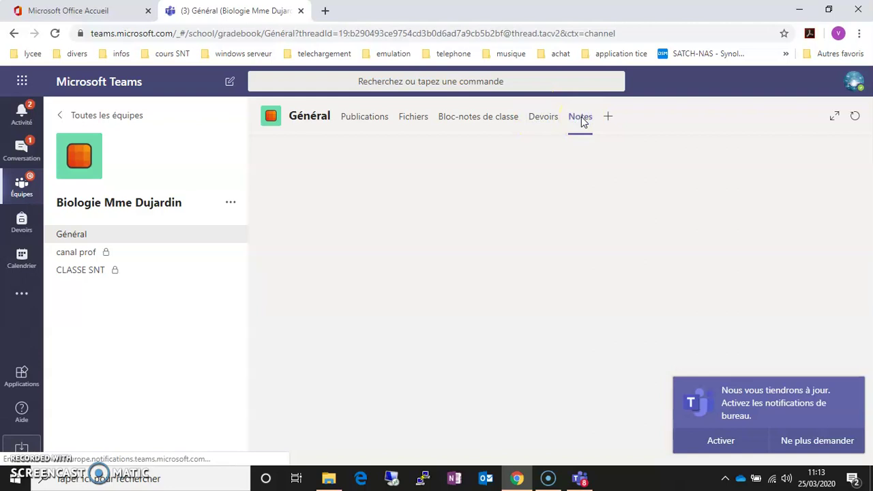
left_click(533, 120)
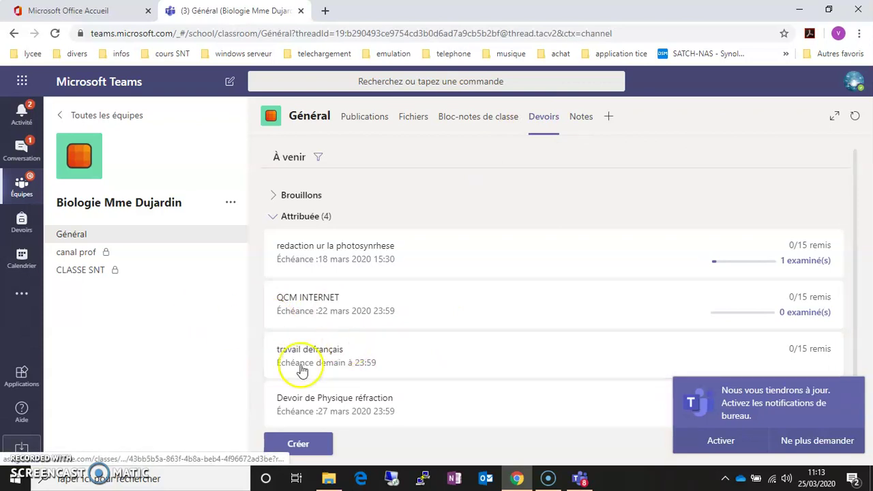
left_click(359, 398)
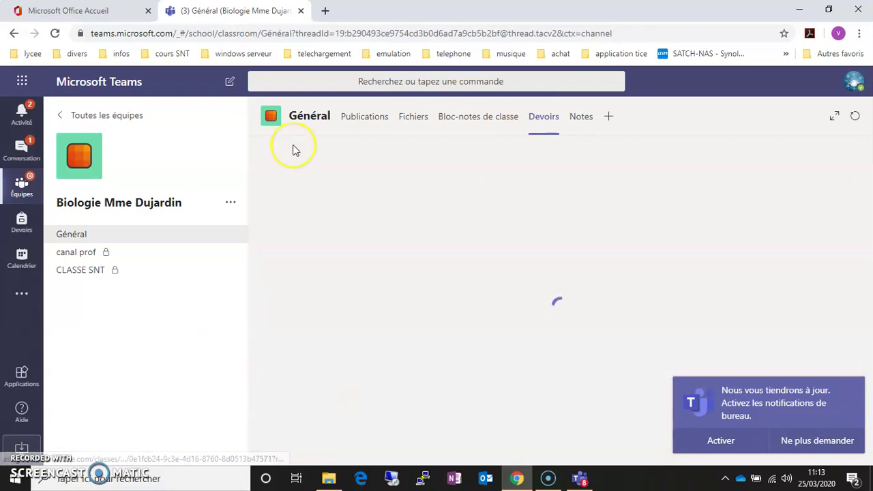
Search the assignment's student list by first name and open the work of the matching student who has handed it in
scroll(426, 228, "down", 4)
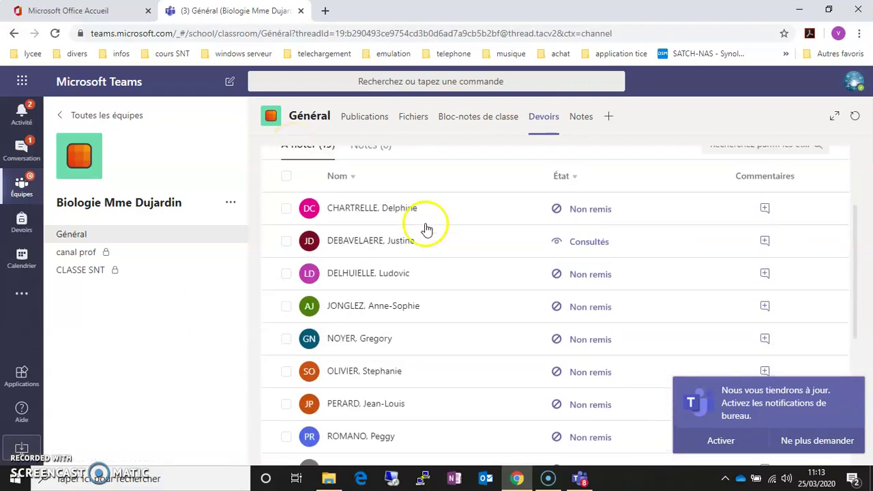
scroll(425, 232, "up", 5)
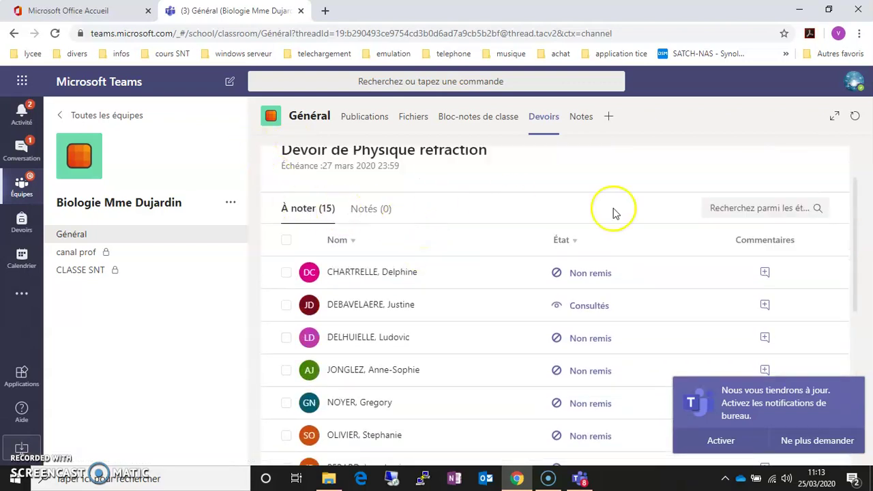
left_click(709, 208)
type("bart")
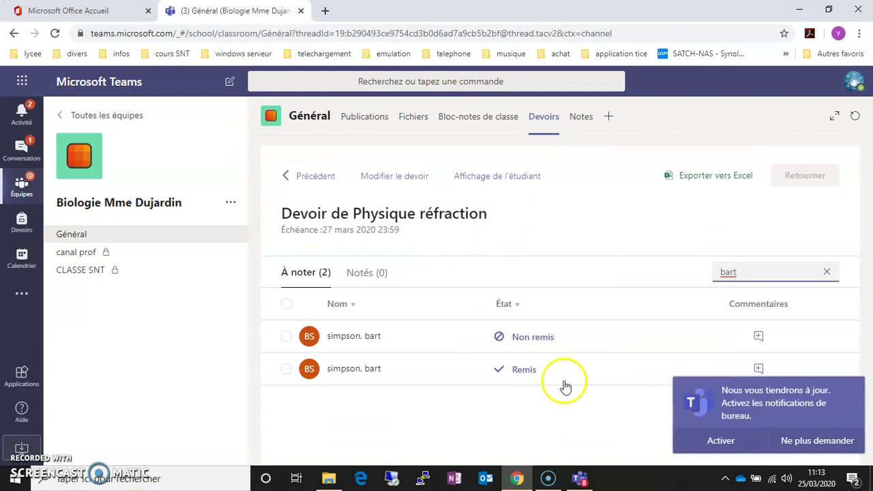
left_click(352, 369)
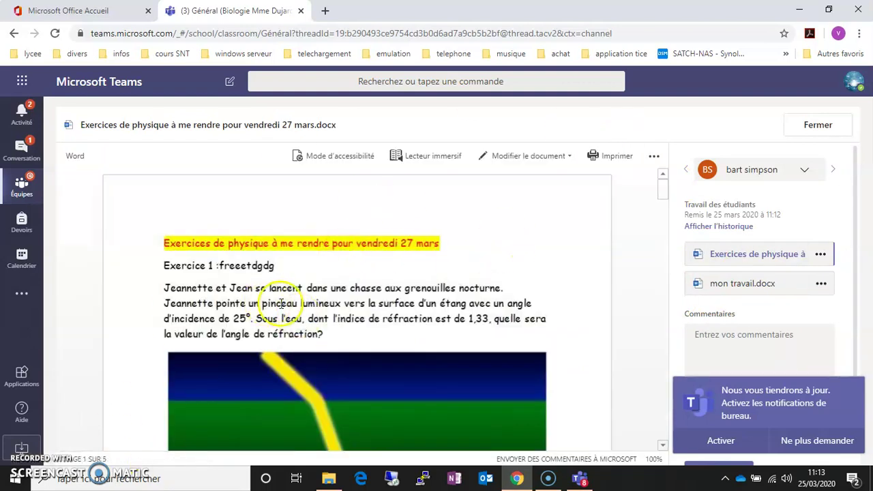
Review the submitted exercise document down to the red answer, add the comment "c'est bien ou pas top" and return the work to the student
scroll(282, 305, "down", 2)
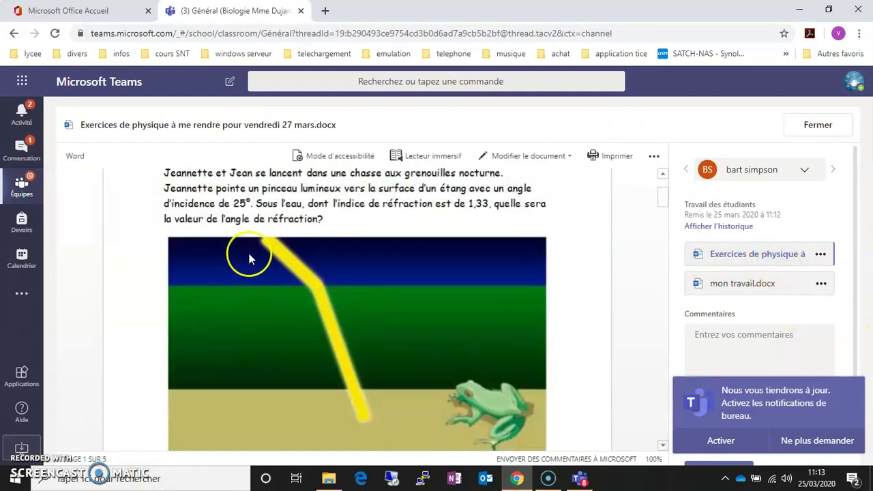
scroll(249, 256, "down", 15)
scroll(249, 257, "down", 8)
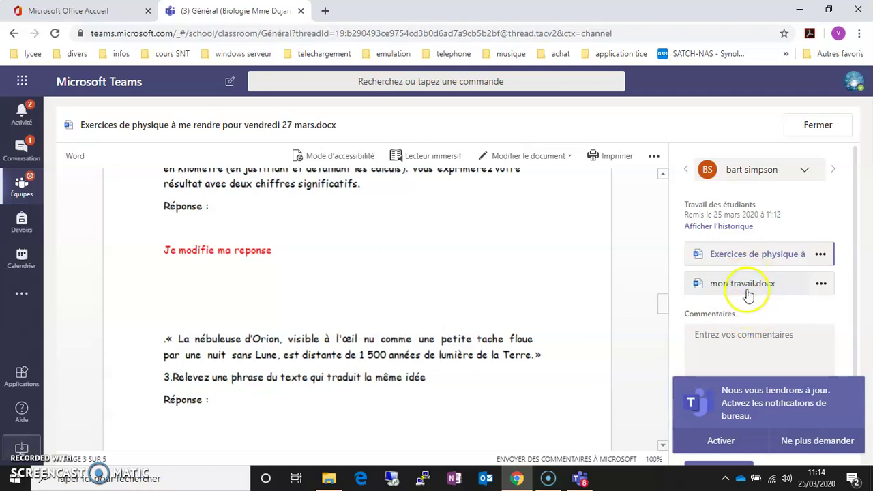
scroll(737, 293, "down", 1)
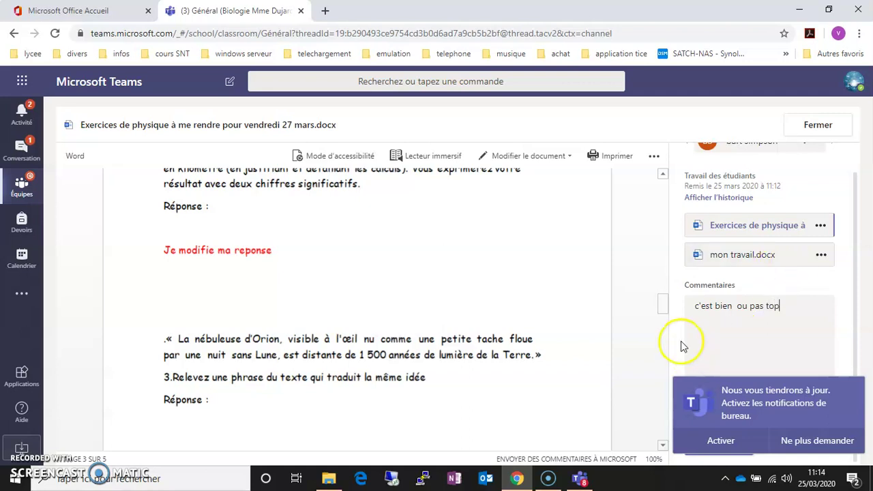
left_click(815, 442)
left_click(754, 444)
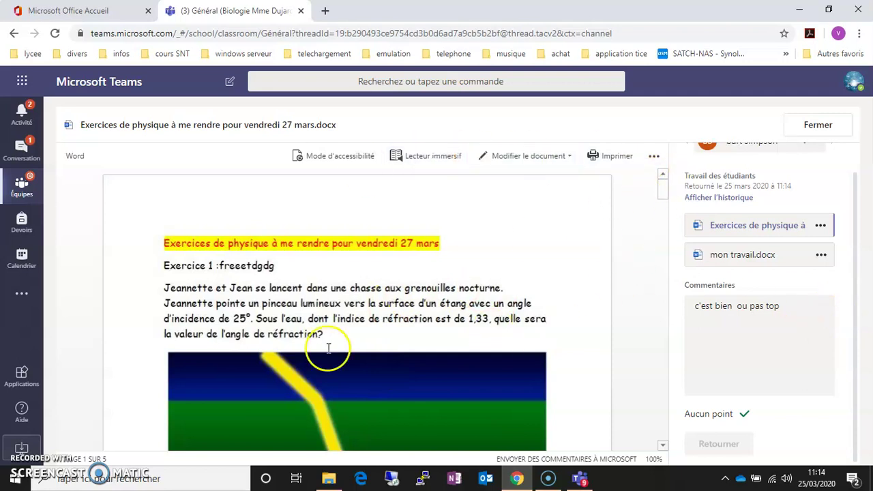
Switch to the student's Teams desktop app, open the returned "Devoir de Physique réfraction" from the completed assignments and hand it in again
left_click(579, 478)
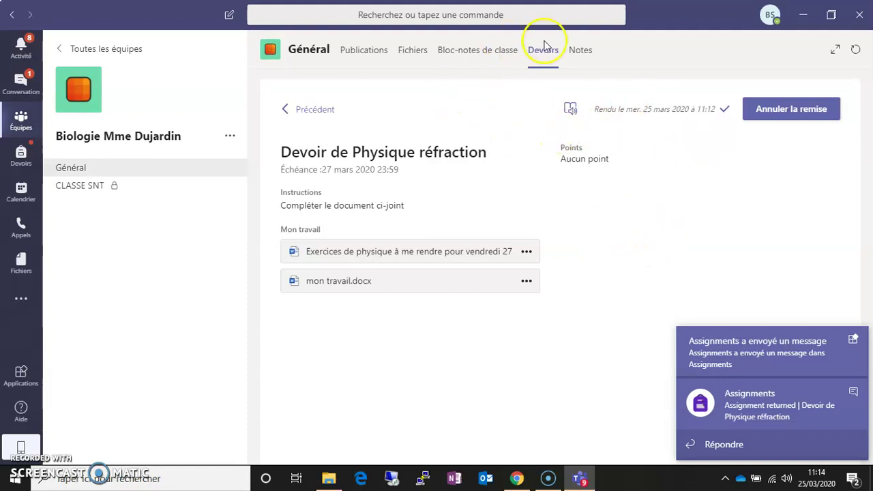
left_click(312, 110)
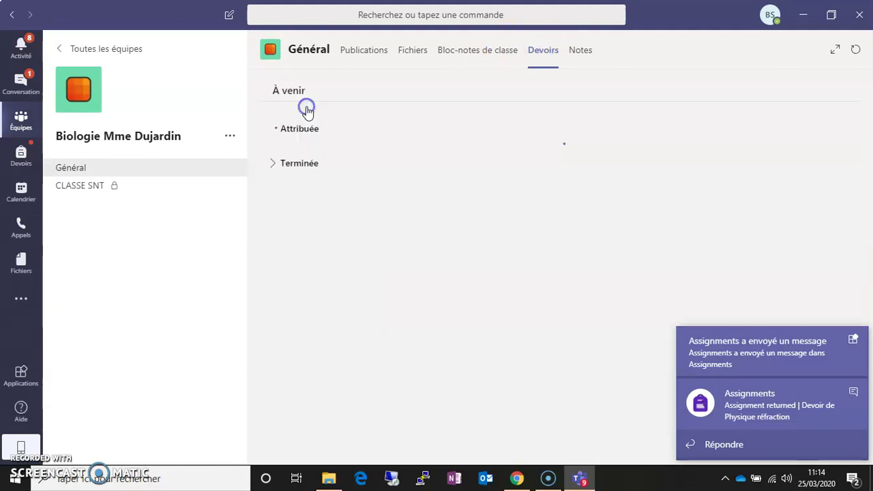
left_click(336, 260)
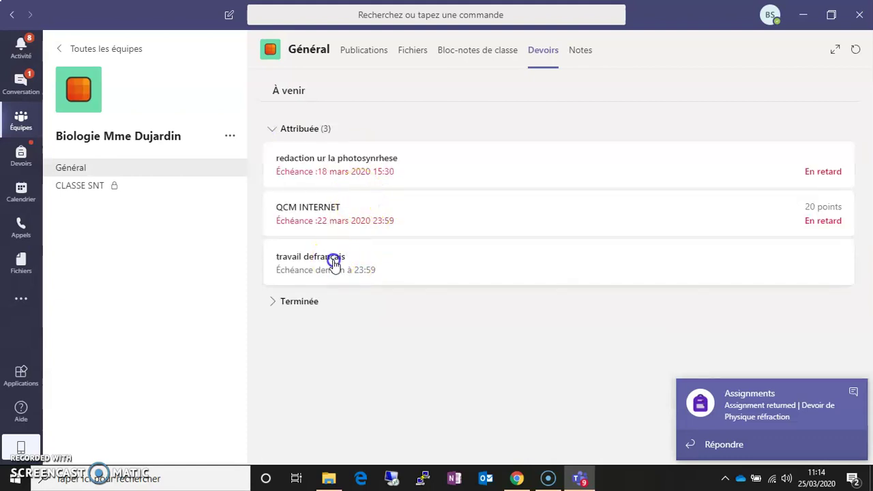
left_click(308, 109)
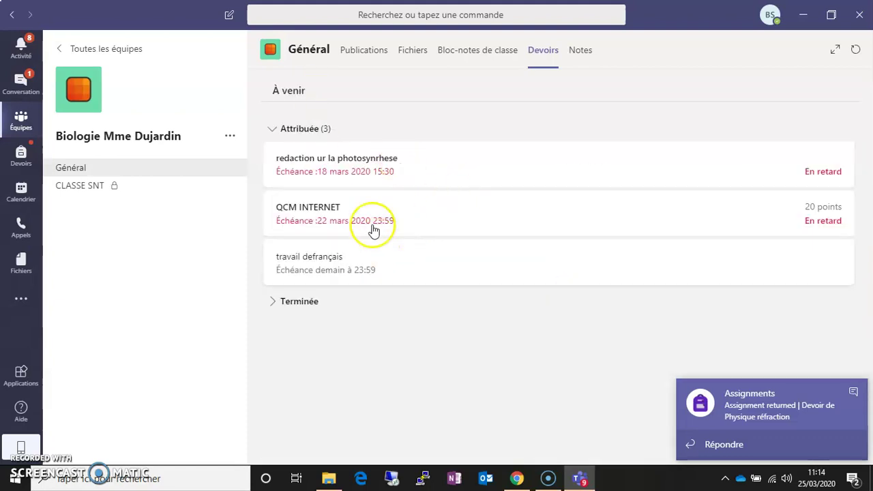
left_click(305, 301)
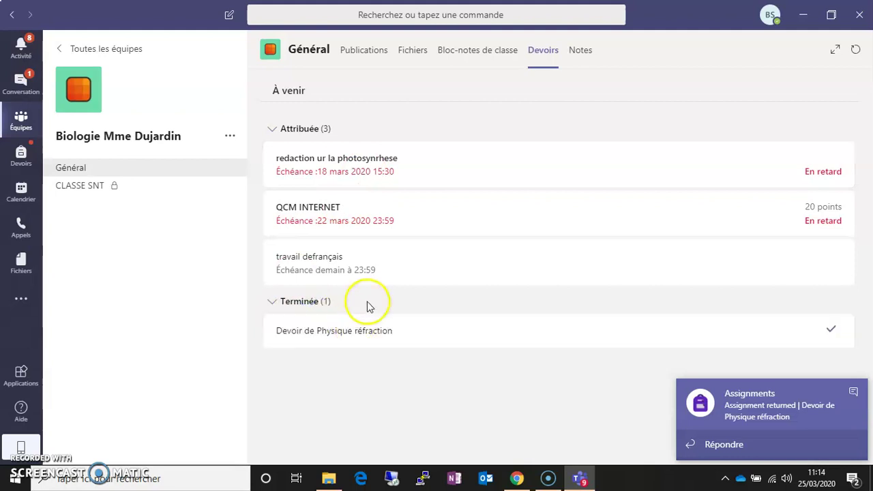
left_click(337, 332)
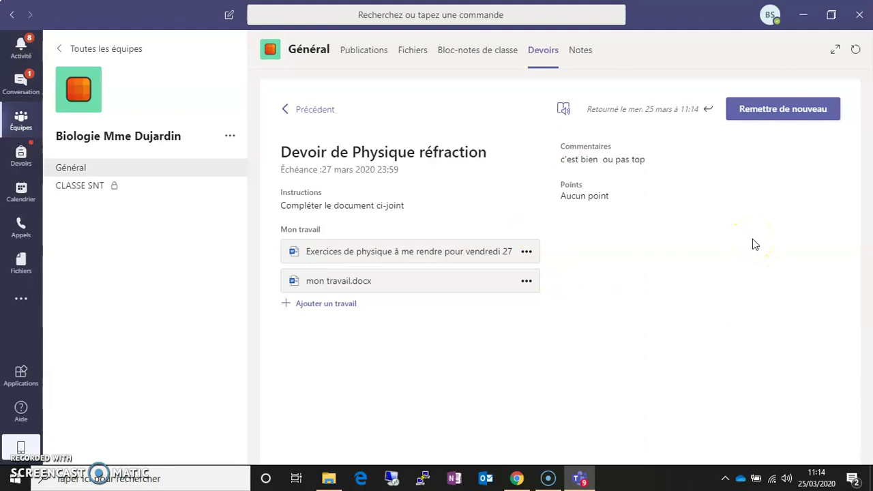
left_click(778, 114)
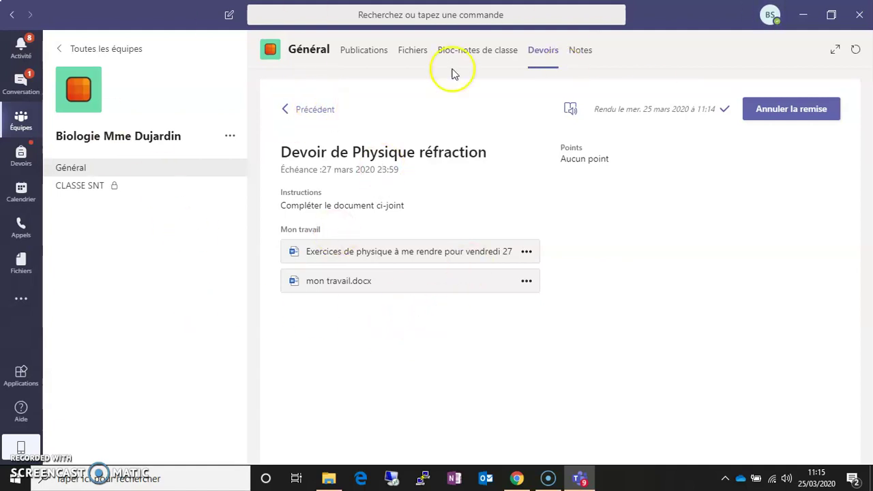
Open the exercise document in Teams, view it in Word in the browser, and close that document
left_click(529, 253)
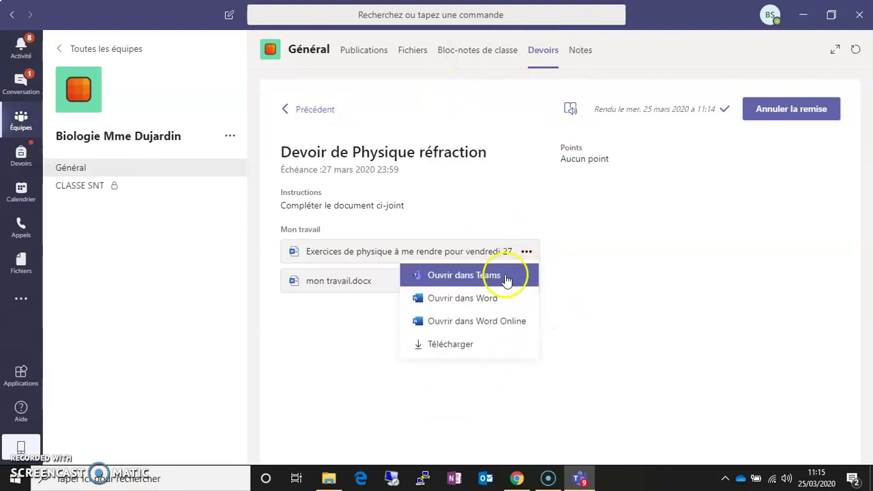
left_click(506, 278)
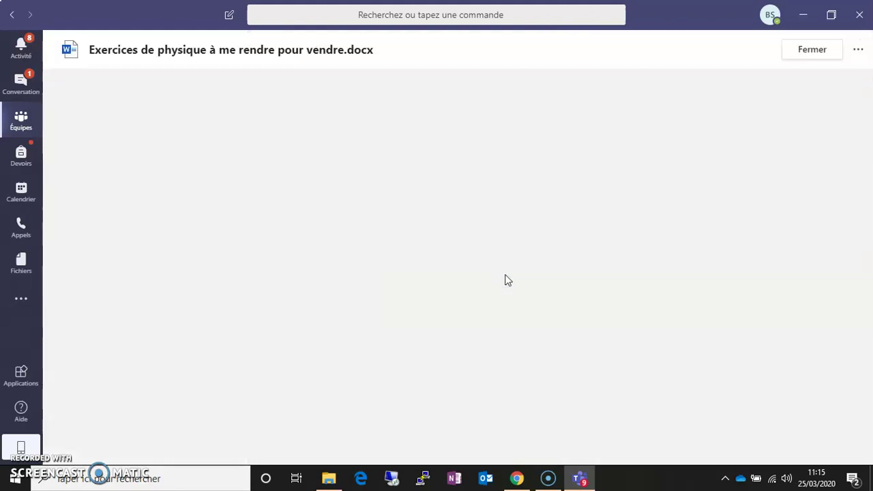
left_click(858, 49)
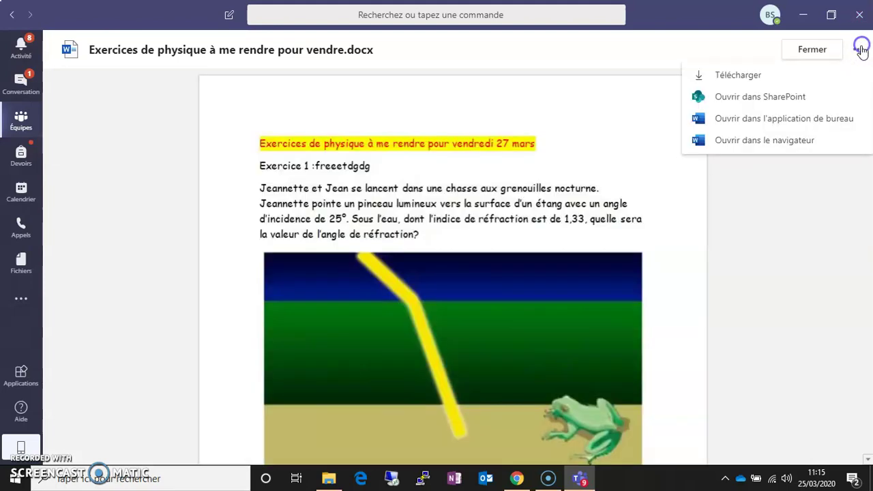
left_click(791, 141)
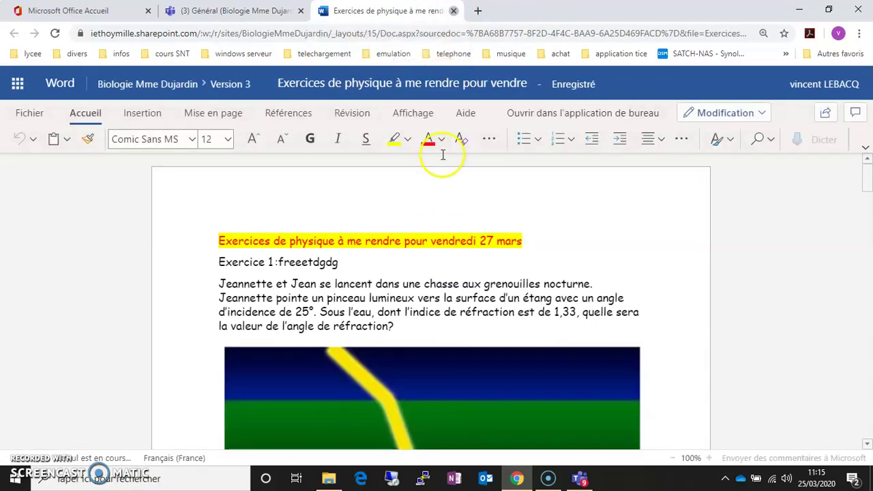
key("ctrl+w")
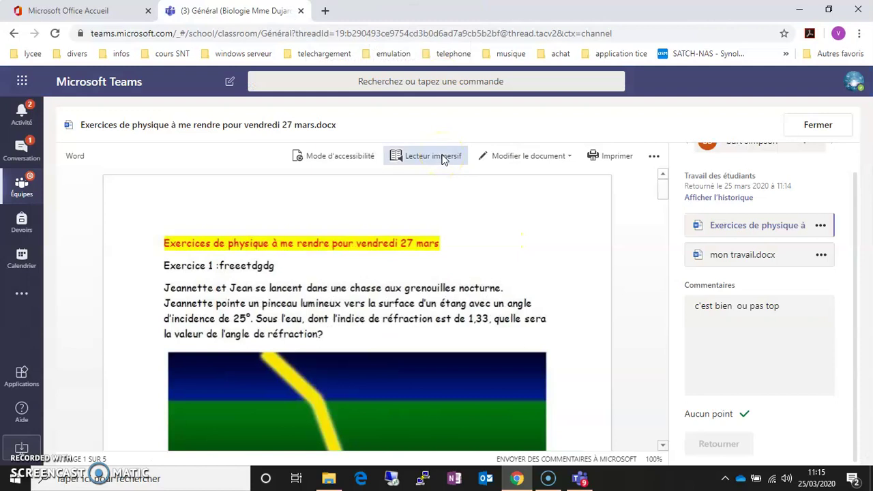